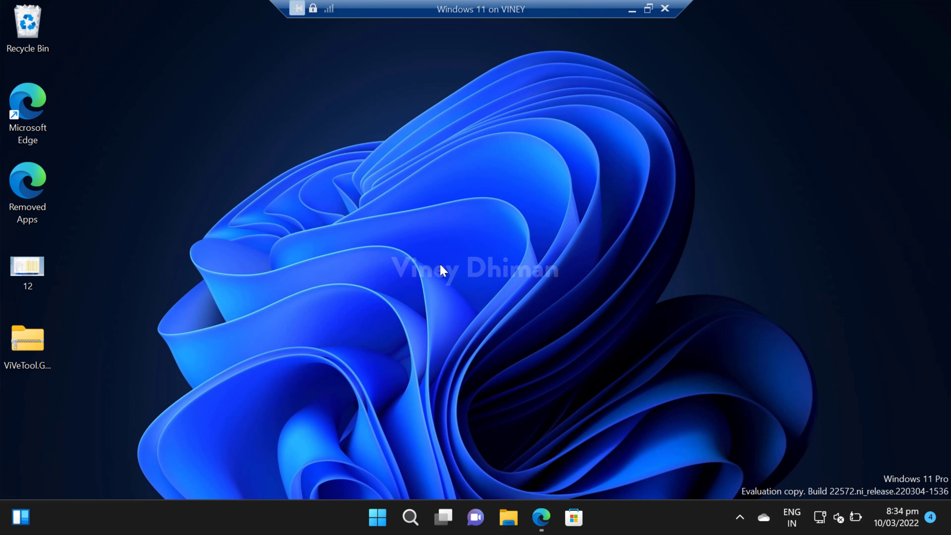
Step: Open a File Explorer window on Quick access, maximize it, then minimize it
key("super+e")
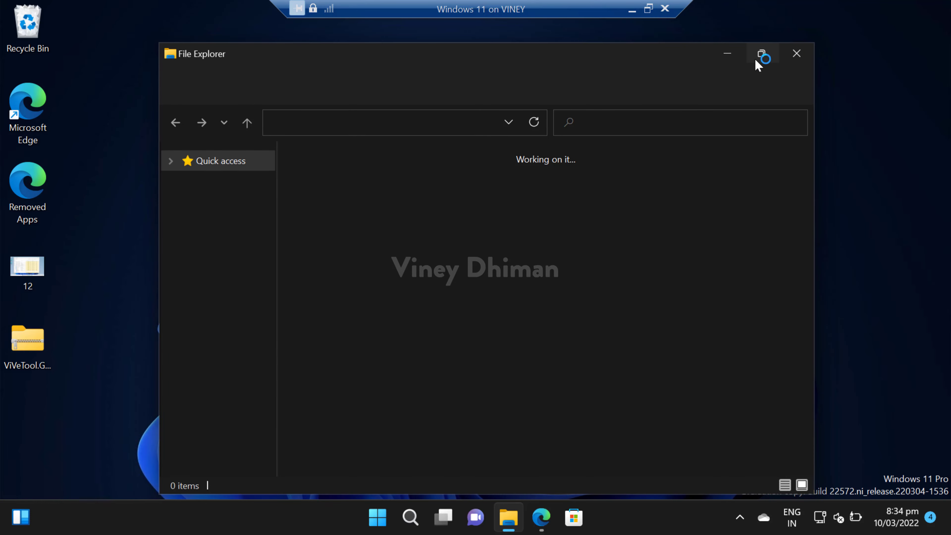
left_click(757, 59)
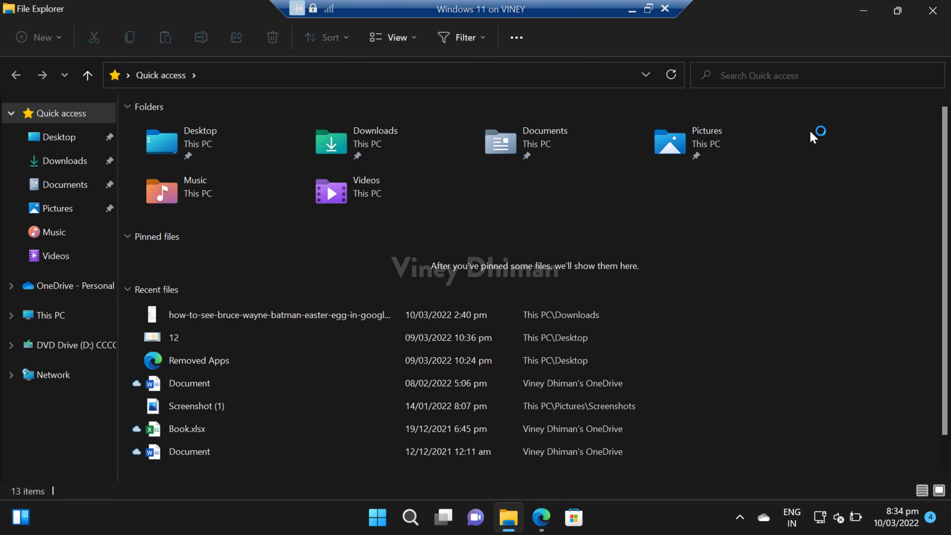
left_click(864, 10)
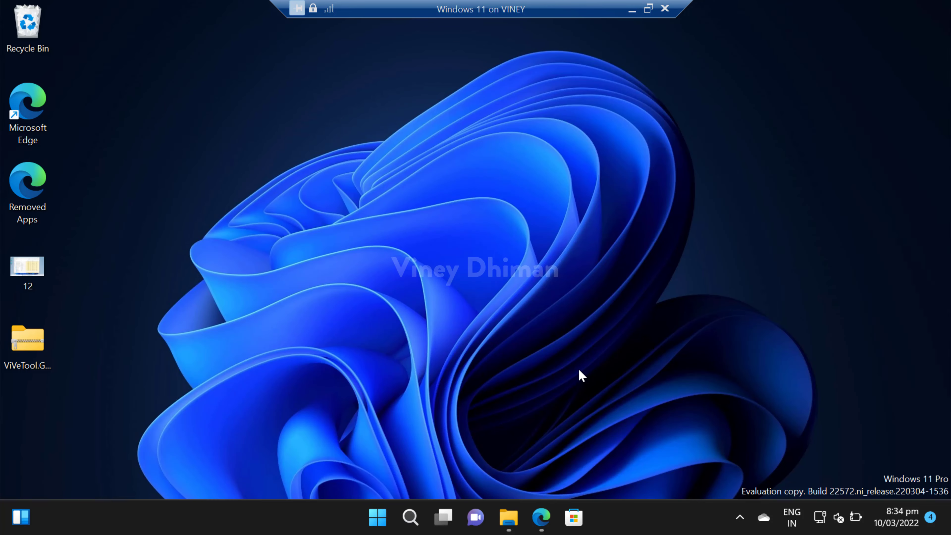
Step: In Edge, download ViVeTool.GUI.1.5.1.Portable.zip from the v1.5.1 release Assets
left_click(539, 524)
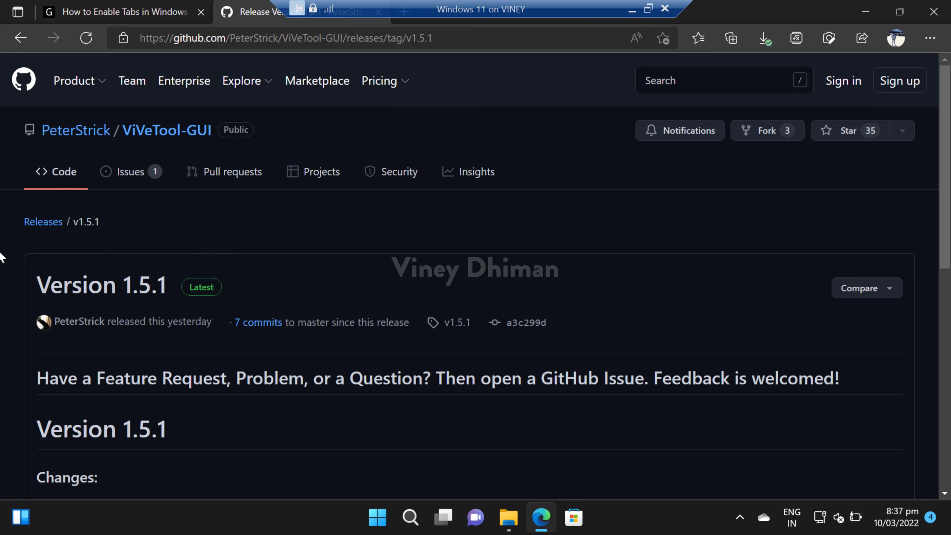
scroll(1, 257, "down", 10)
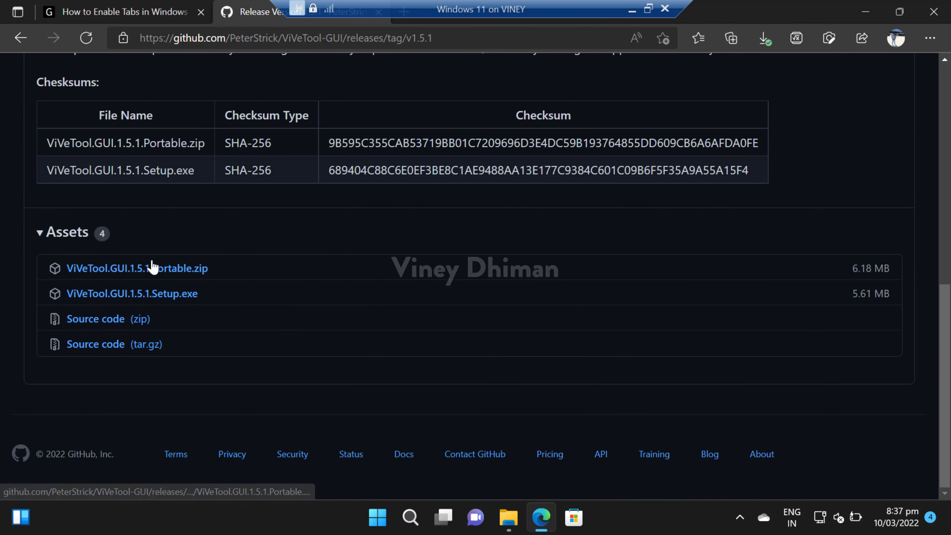
left_click(164, 277)
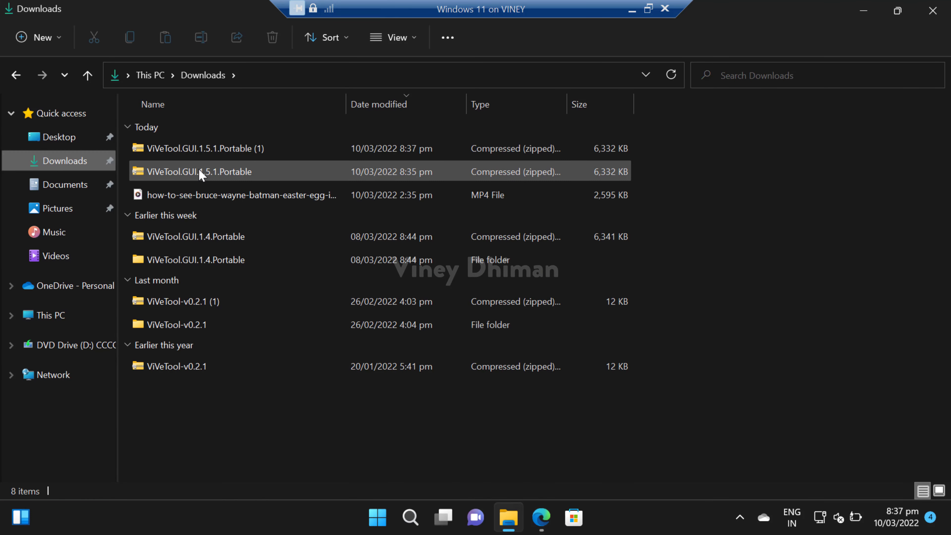
Step: Copy the ViVeTool.GUI.1.5.1.Portable zip from Downloads onto the Desktop
left_click(194, 174)
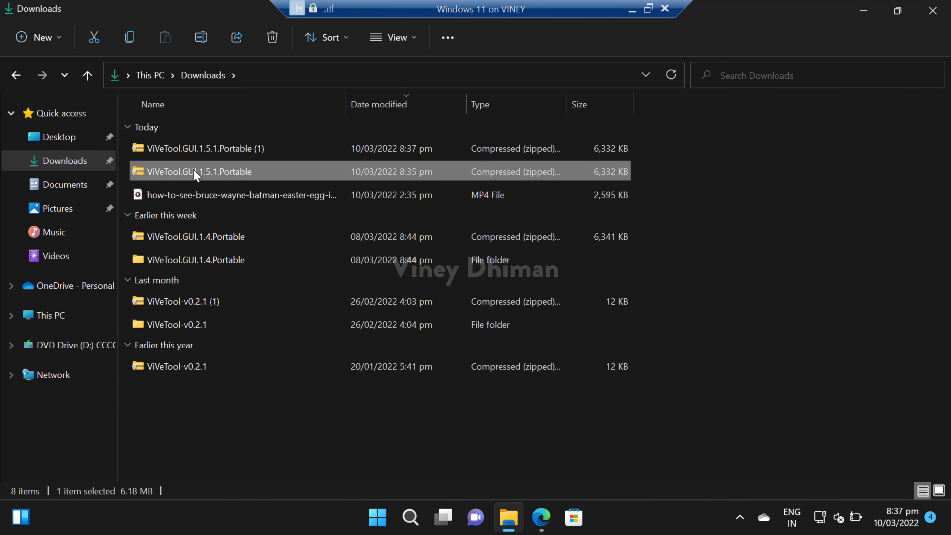
left_click(60, 138)
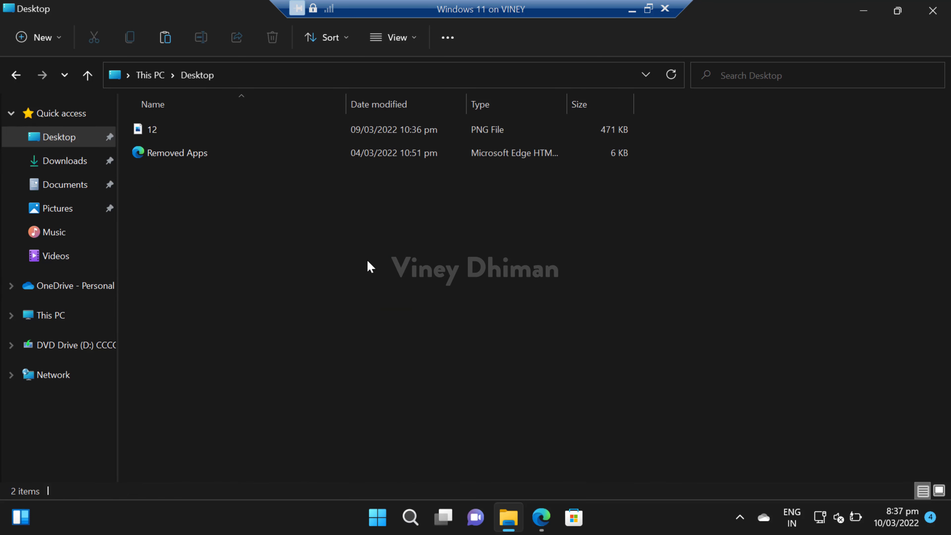
key("ctrl+v")
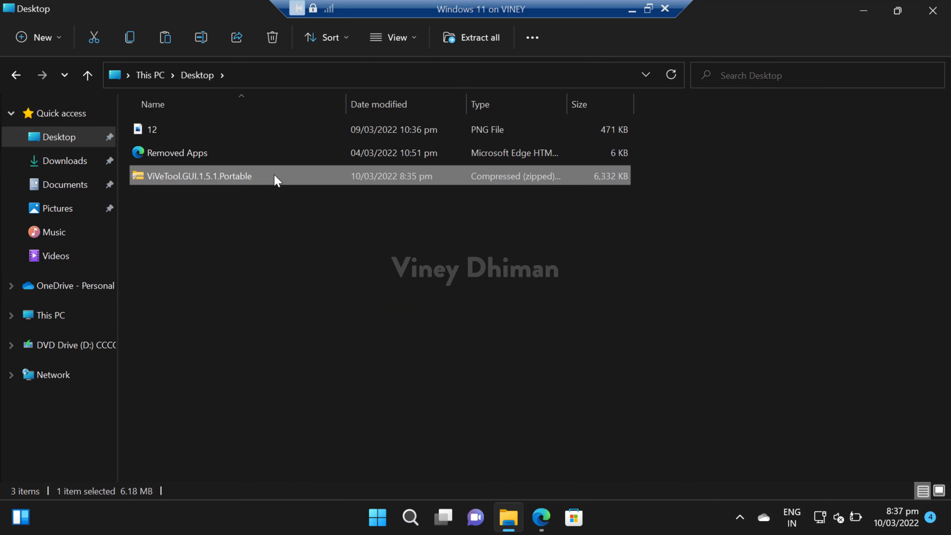
Step: Extract All of the zip into a new folder on the Desktop
right_click(277, 179)
mouse_move(465, 242)
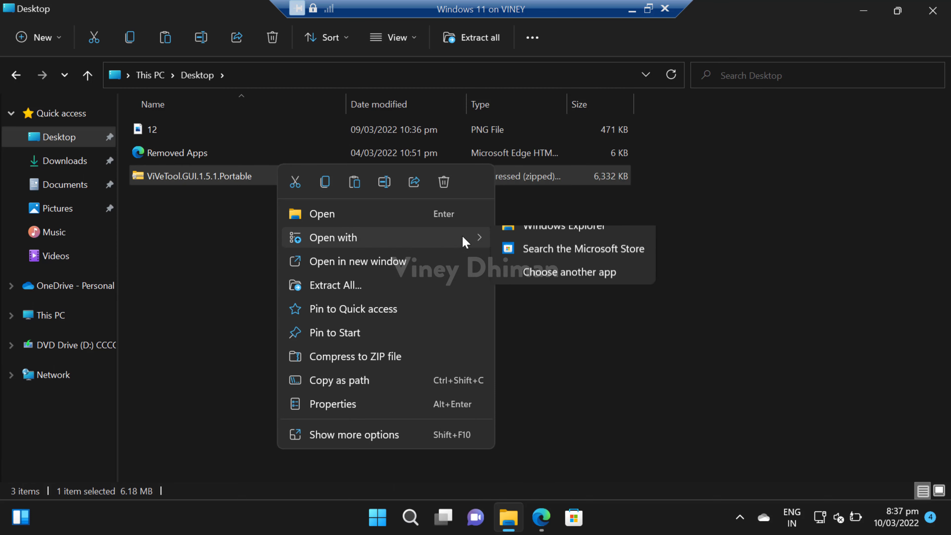
left_click(470, 285)
left_click(596, 412)
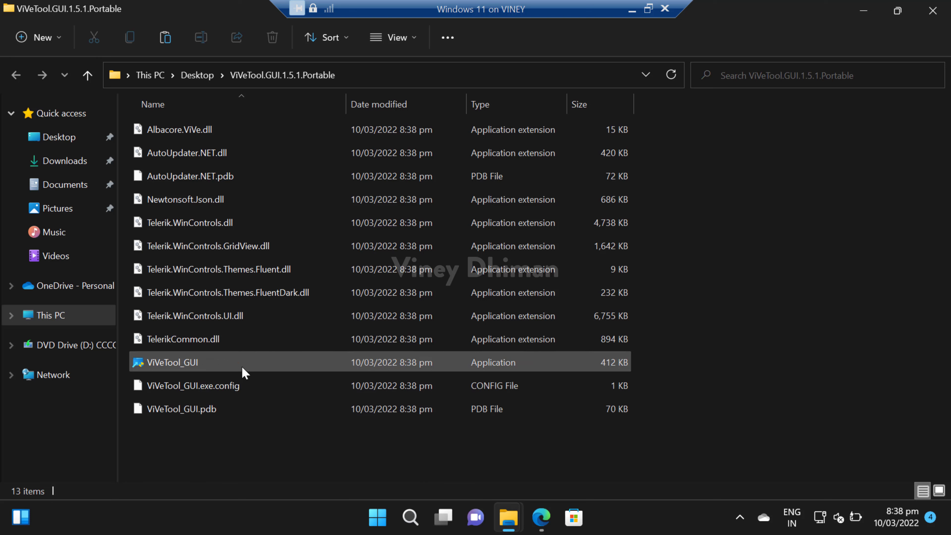
Step: Launch ViVeTool_GUI with administrator approval and load the features of build 22572
double_click(243, 370)
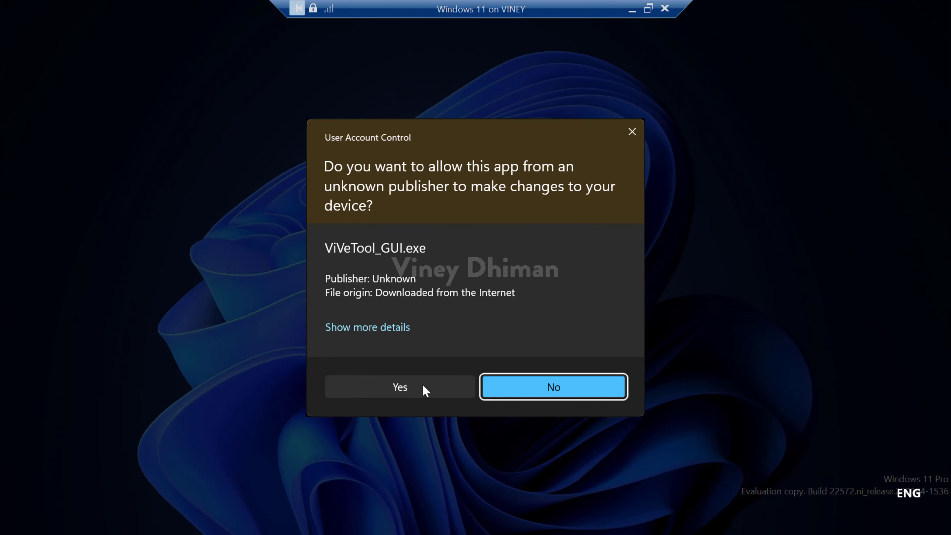
left_click(423, 388)
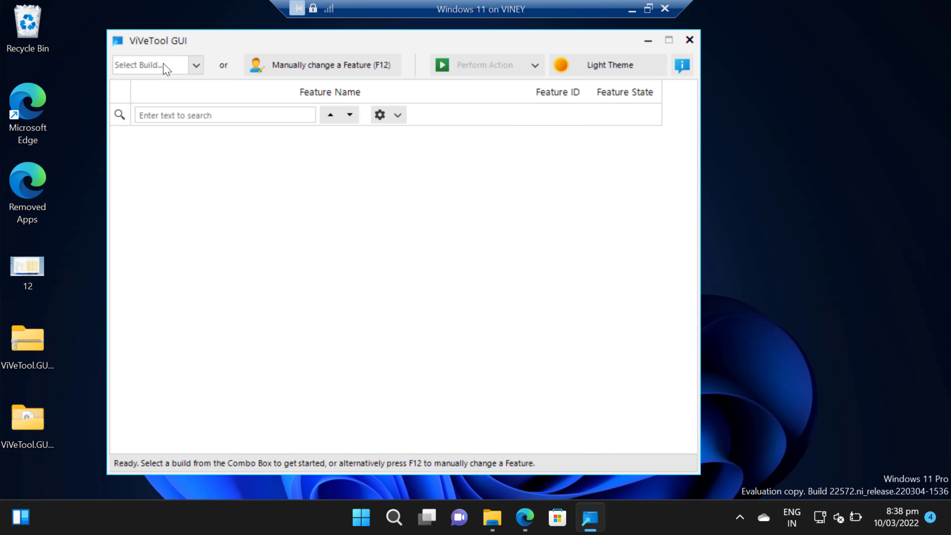
left_click(197, 66)
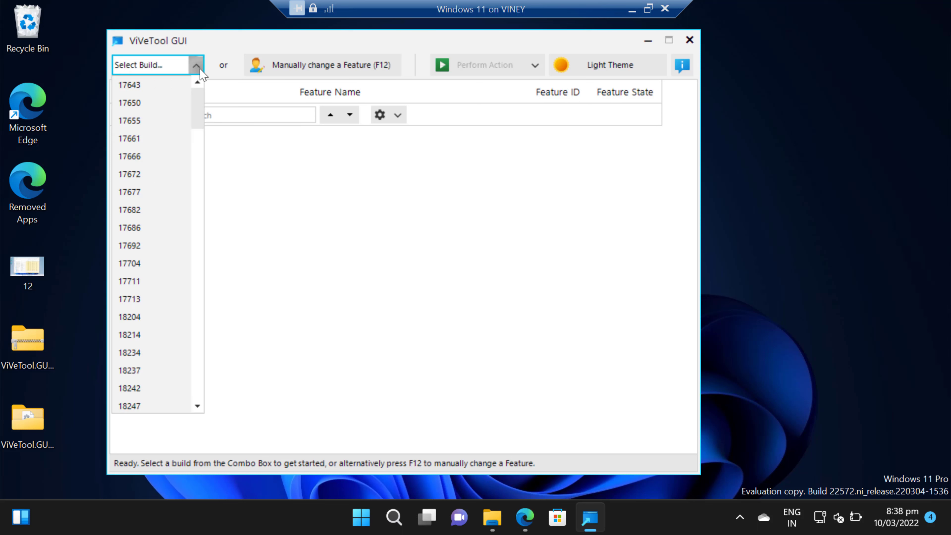
left_click_drag(194, 180, 197, 397)
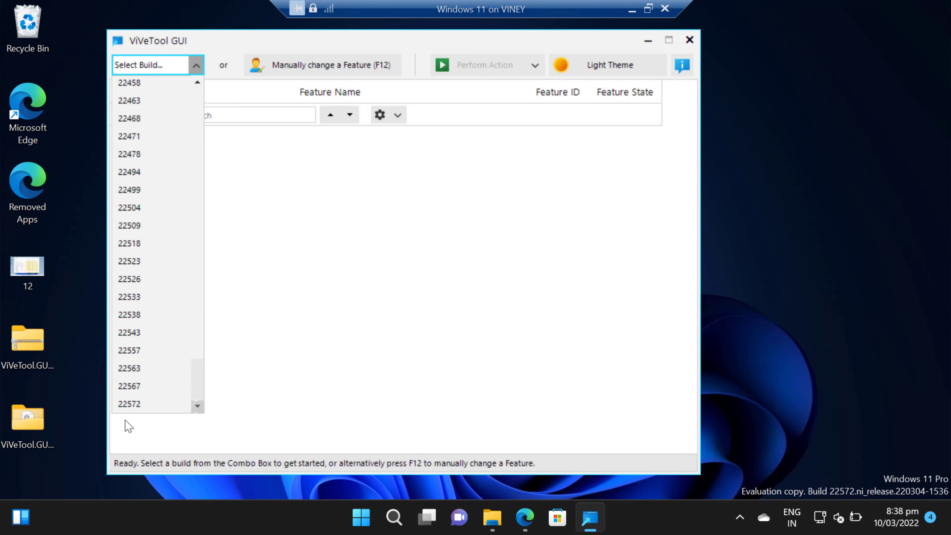
left_click(142, 406)
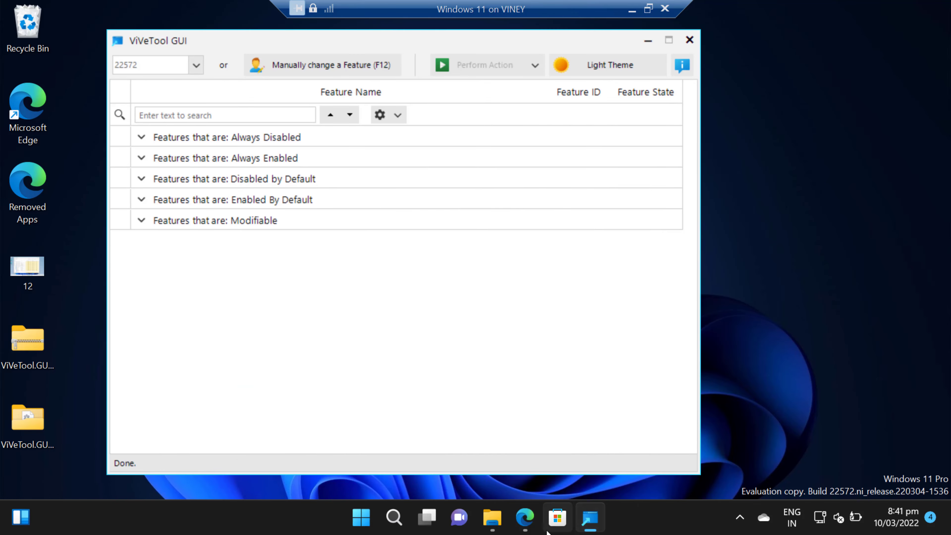
Step: Select feature ID 34370472 in the GeekerMag article, then return to ViVeTool GUI
left_click(526, 520)
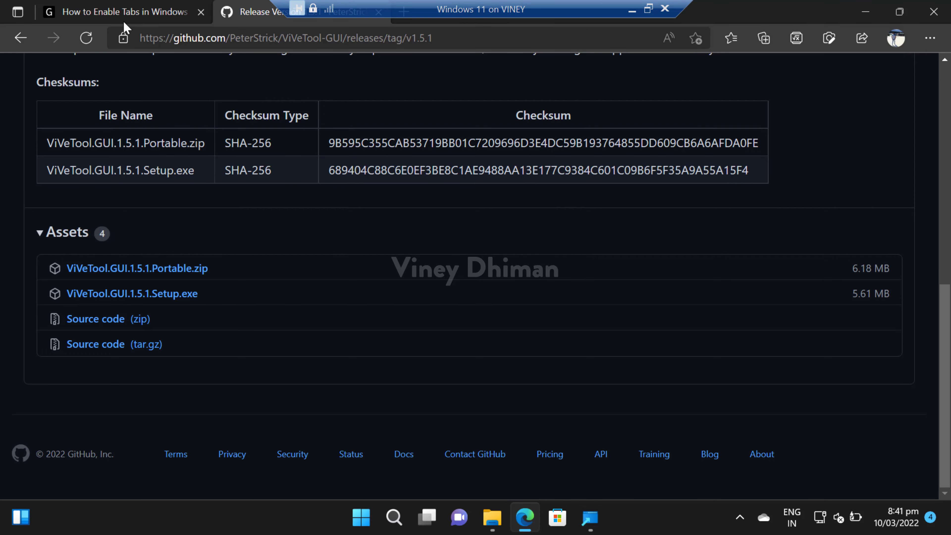
left_click(125, 11)
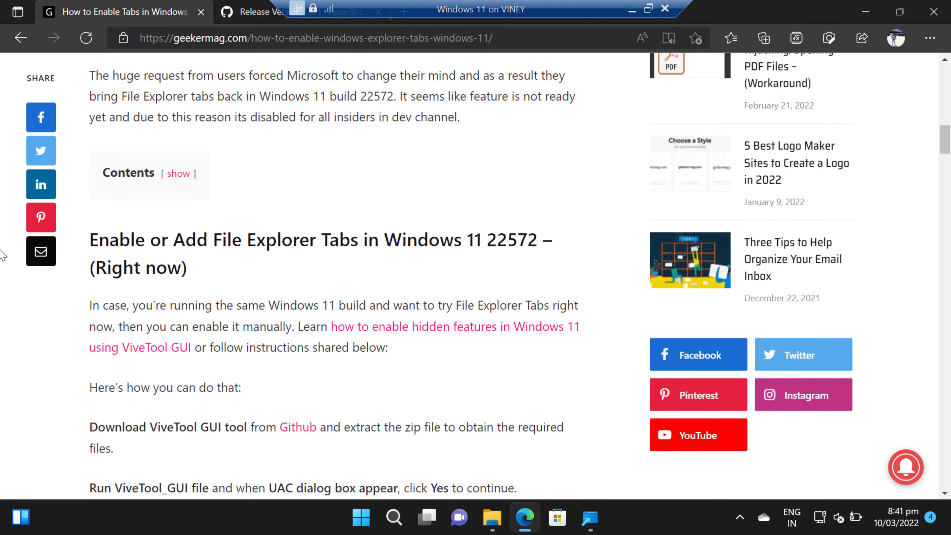
scroll(2, 256, "down", 7)
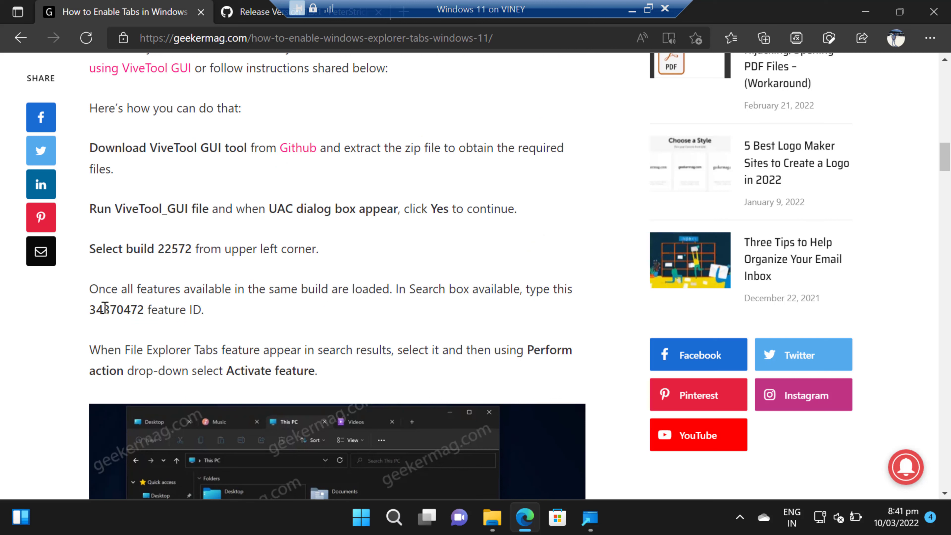
triple_click(105, 308)
left_click(127, 308)
left_click_drag(145, 308, 89, 309)
key("ctrl+c")
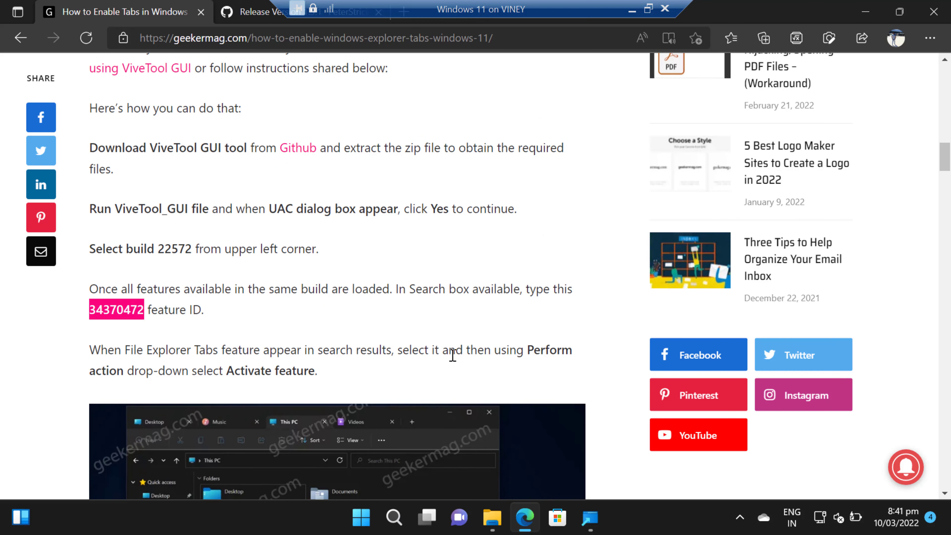
left_click(591, 519)
Step: Search for 34370472 and activate the TIFE feature, closing the success message
left_click(289, 115)
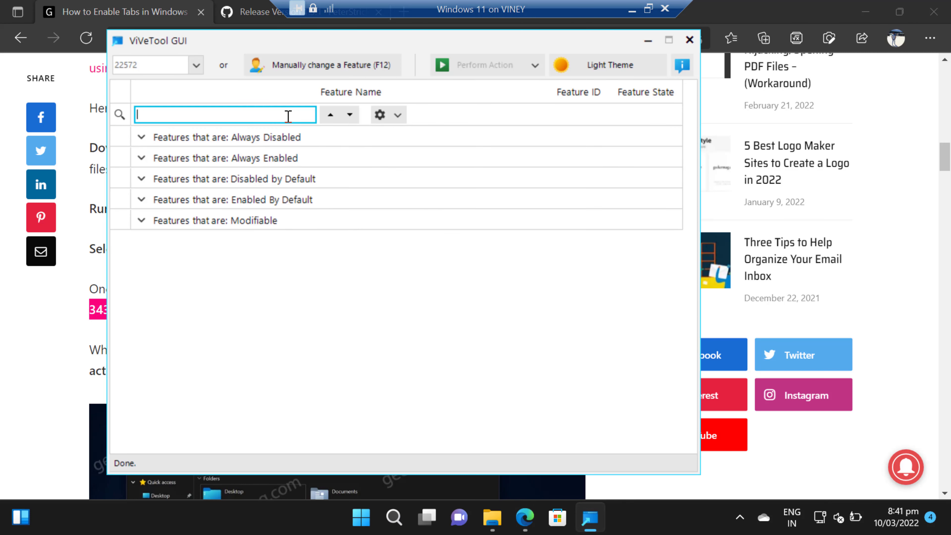
key("ctrl+v")
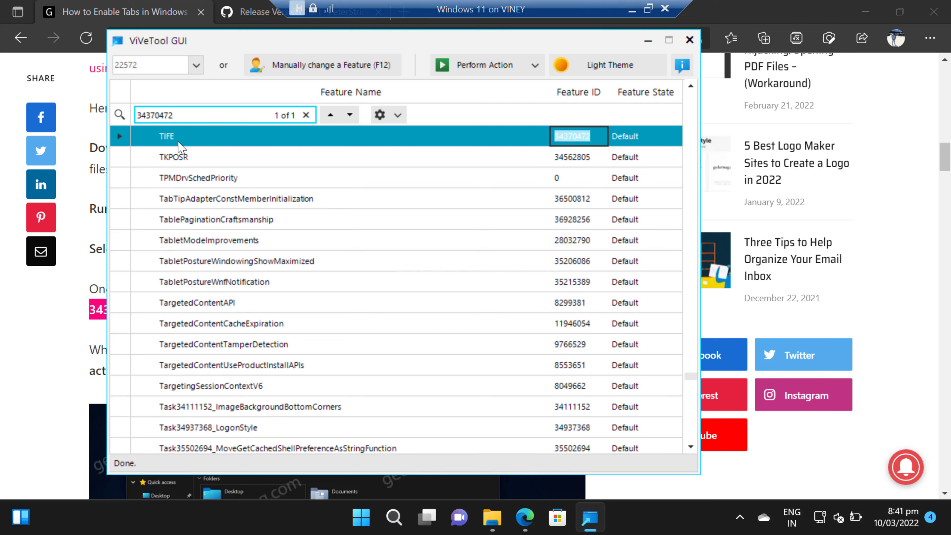
left_click(485, 72)
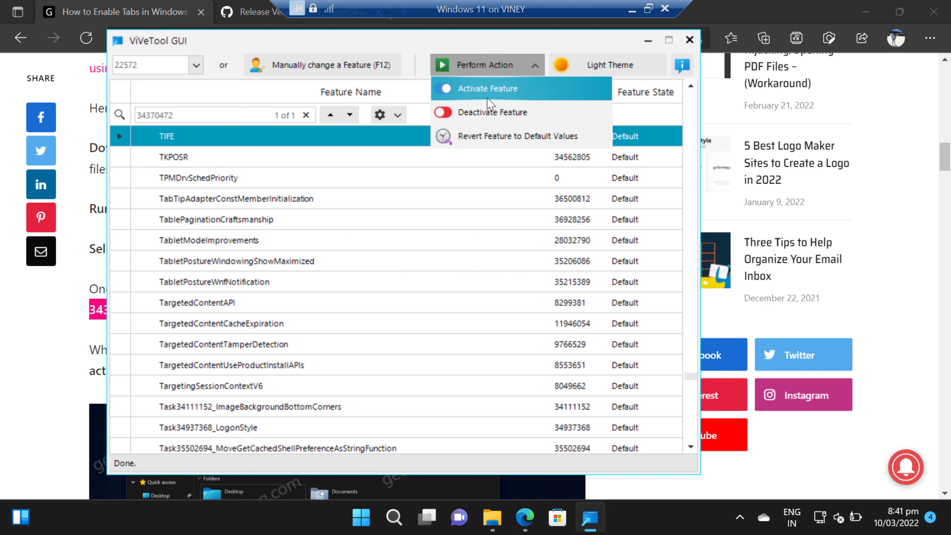
left_click(488, 98)
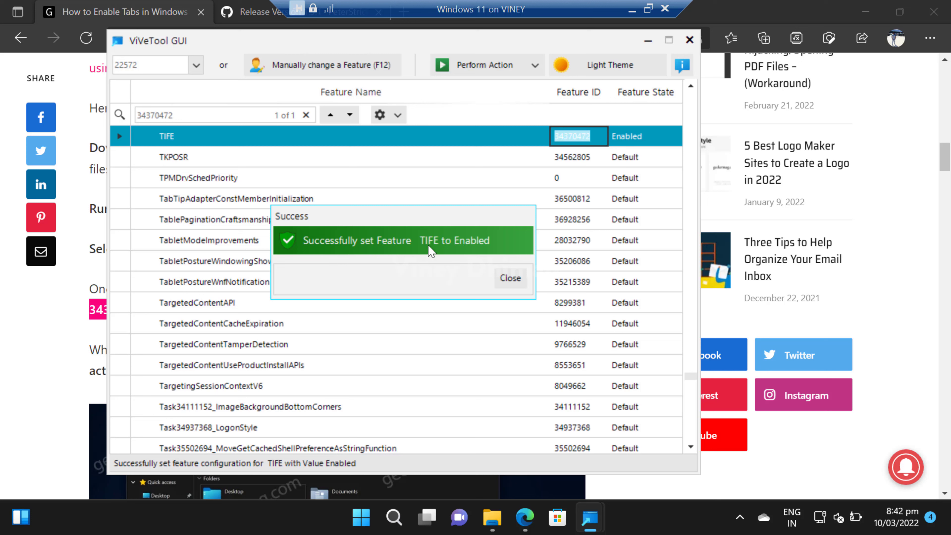
left_click(504, 279)
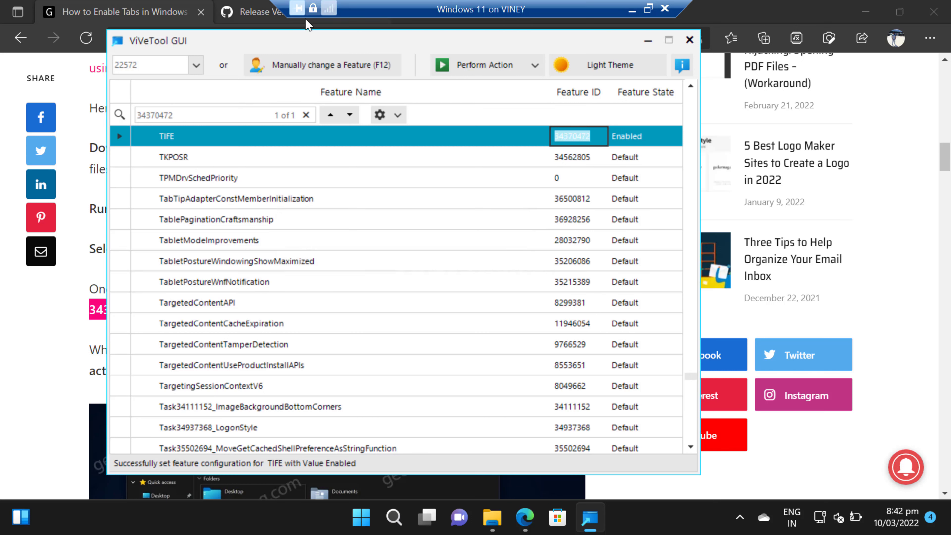
Step: Move and minimize ViVeTool GUI and clear the browser away to show the desktop
left_click_drag(304, 44, 238, 124)
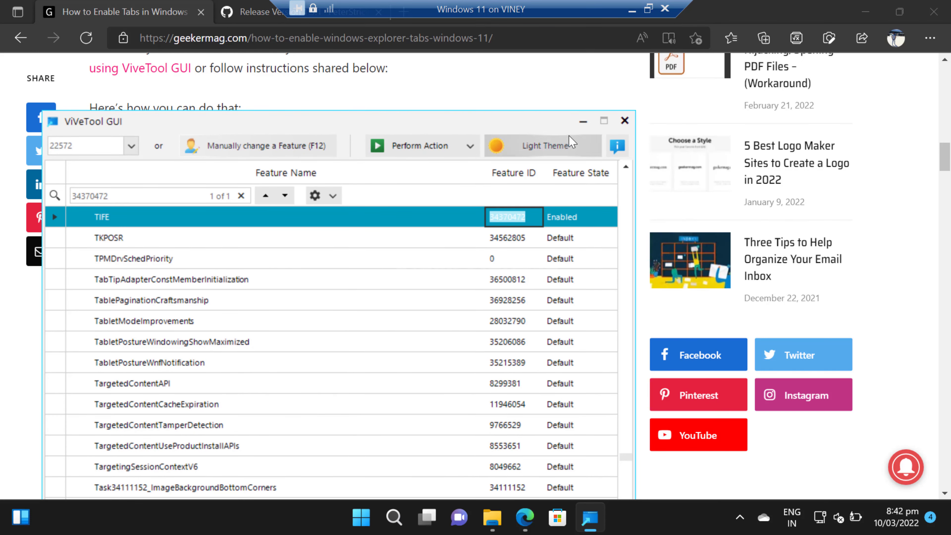
left_click(581, 122)
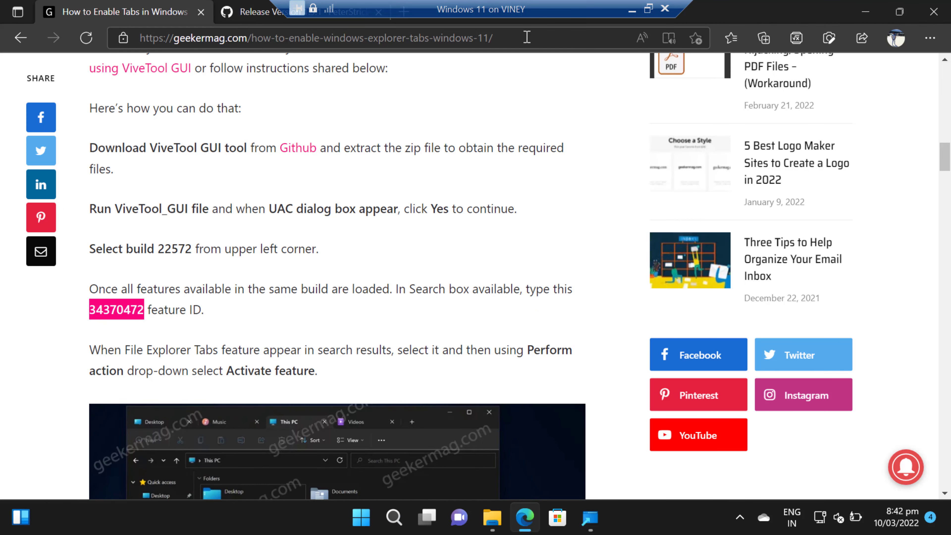
key("super+d")
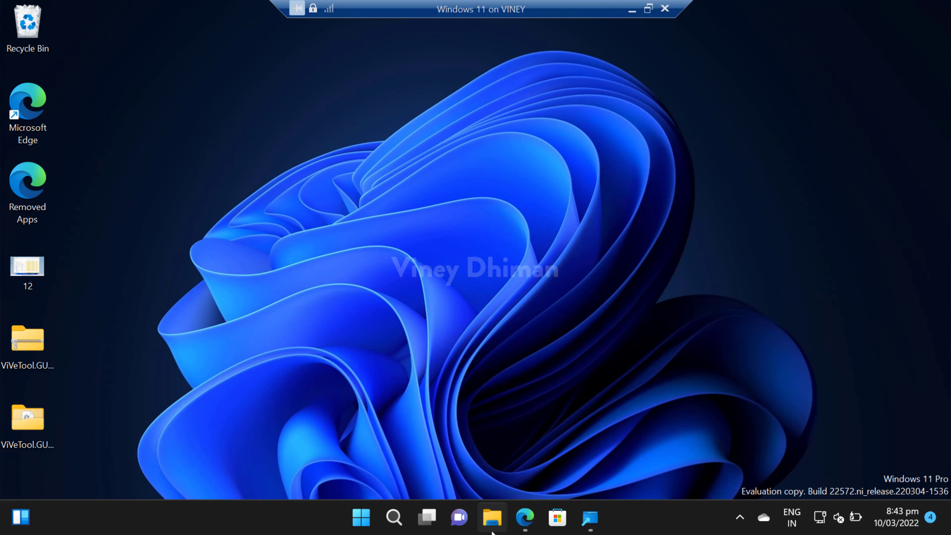
left_click(491, 531)
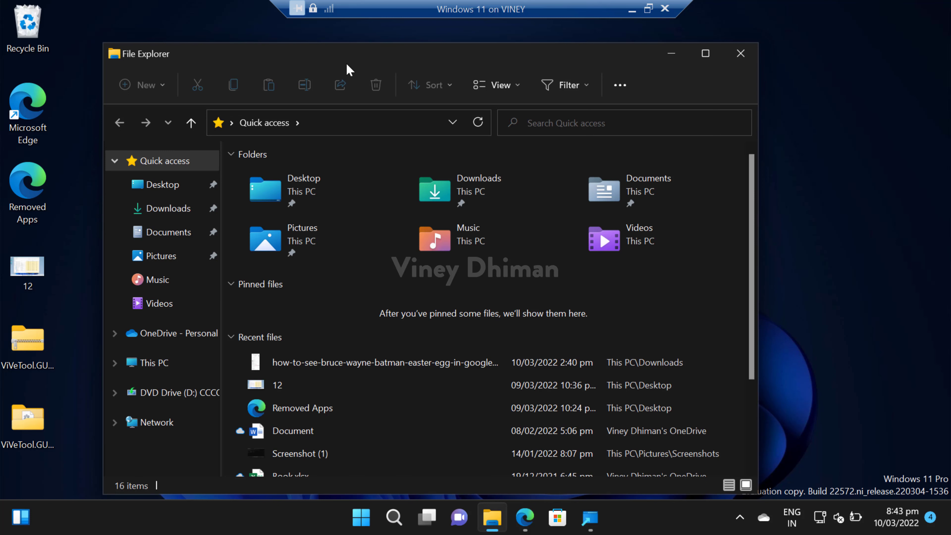
left_click(668, 56)
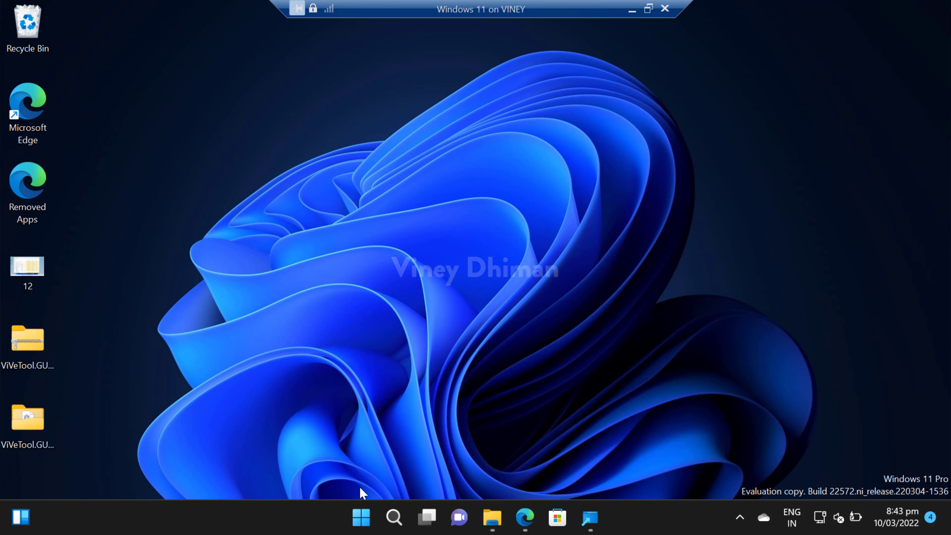
Step: Restart Windows from the Start button's Shut down or sign out menu
right_click(364, 519)
mouse_move(388, 454)
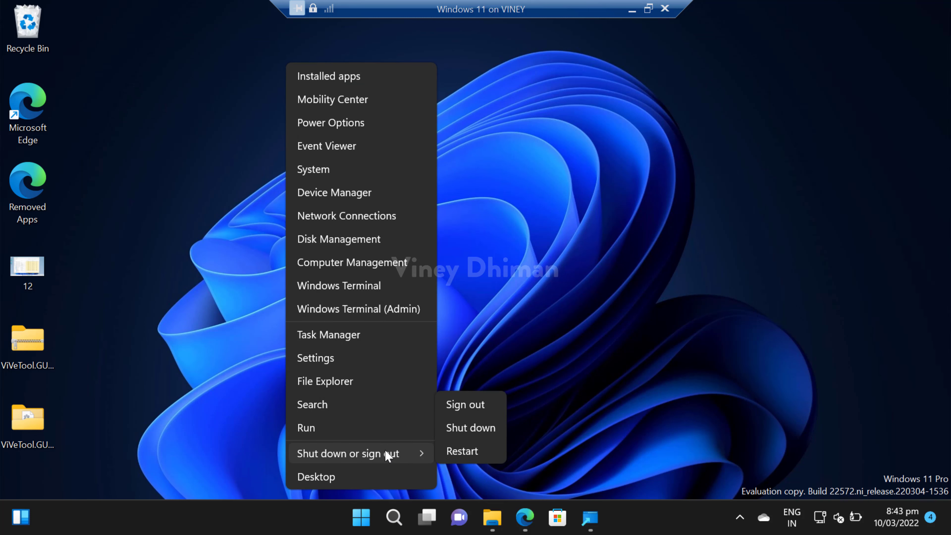
left_click(463, 452)
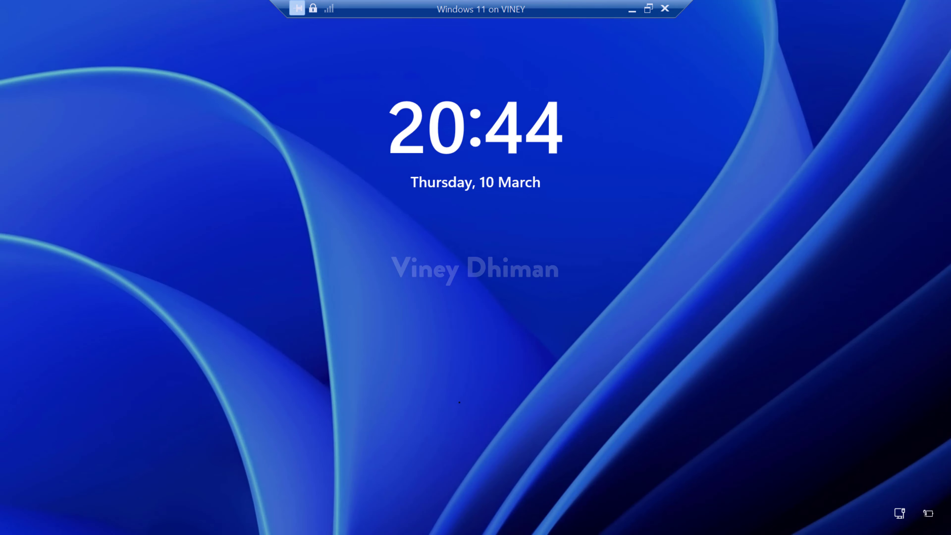
Step: Dismiss the lock screen and sign in with the account PIN
key("space")
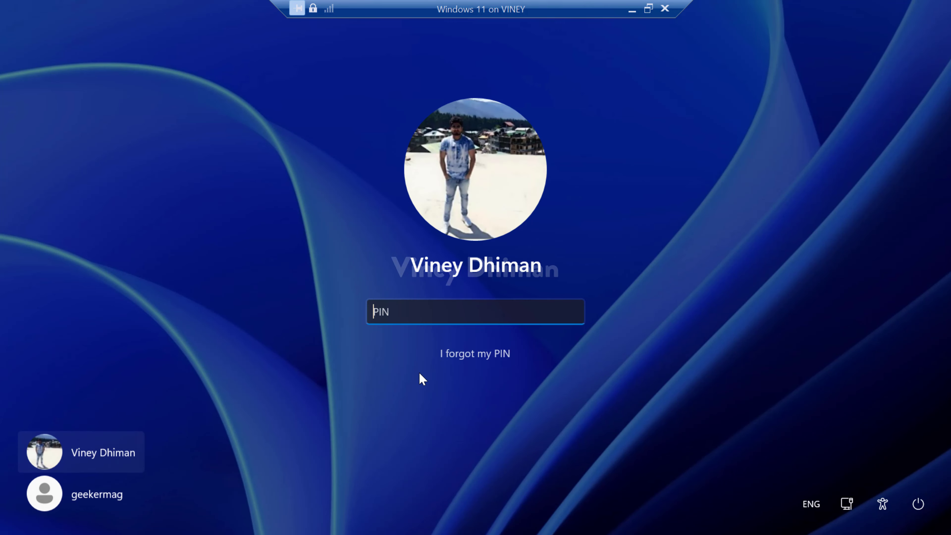
type("1234")
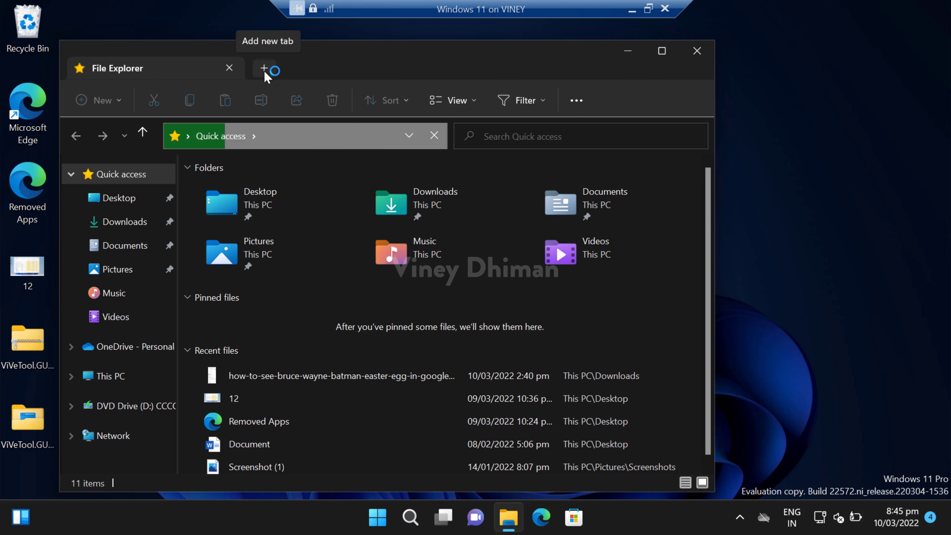
Step: Add more File Explorer tabs, show Documents in the current one, then minimize the window
left_click(265, 70)
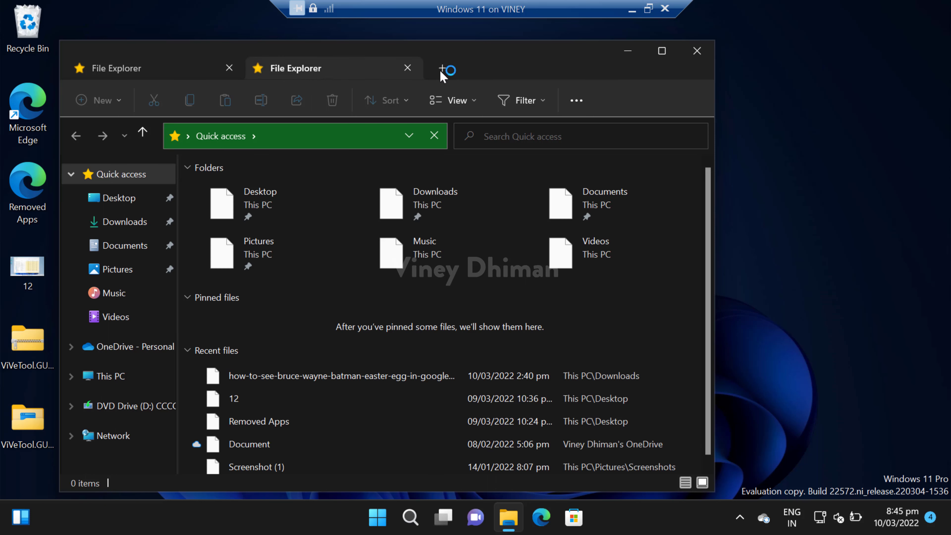
left_click(442, 71)
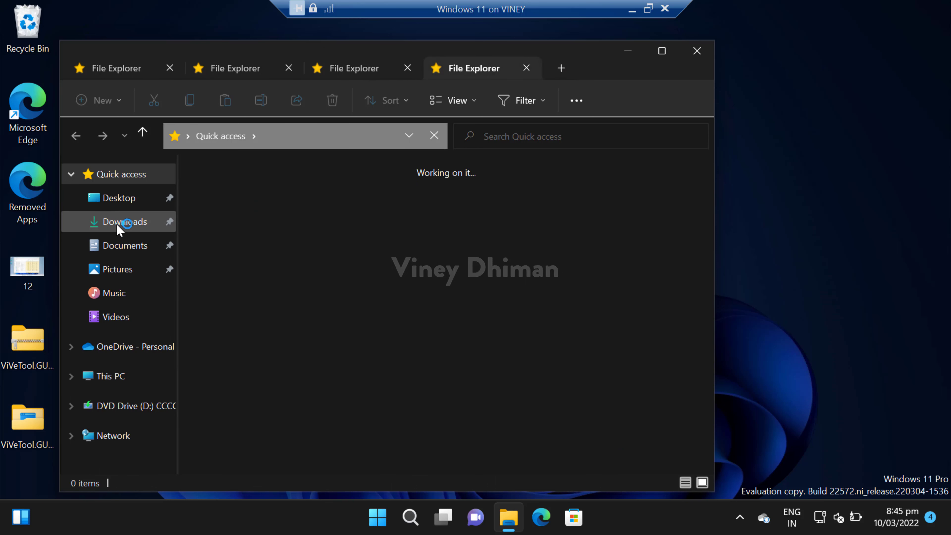
left_click(125, 246)
left_click(629, 52)
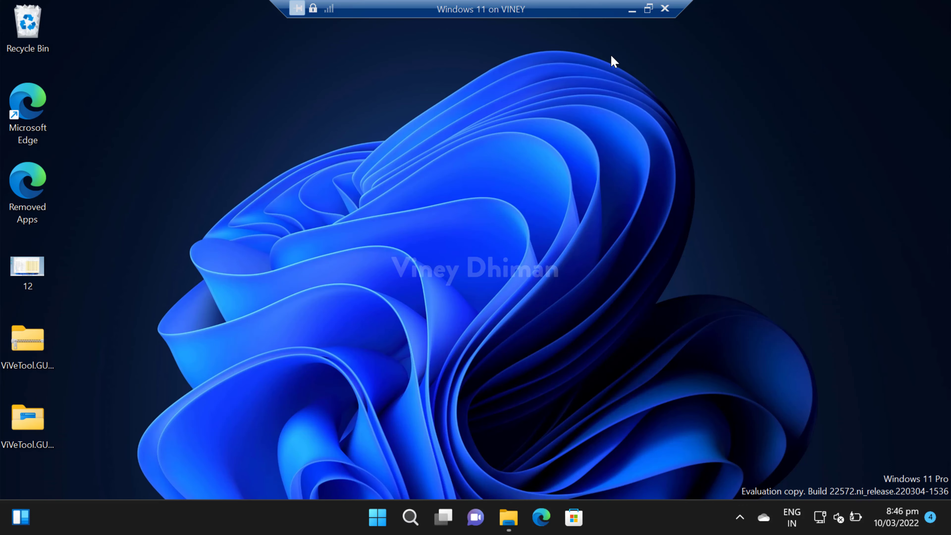